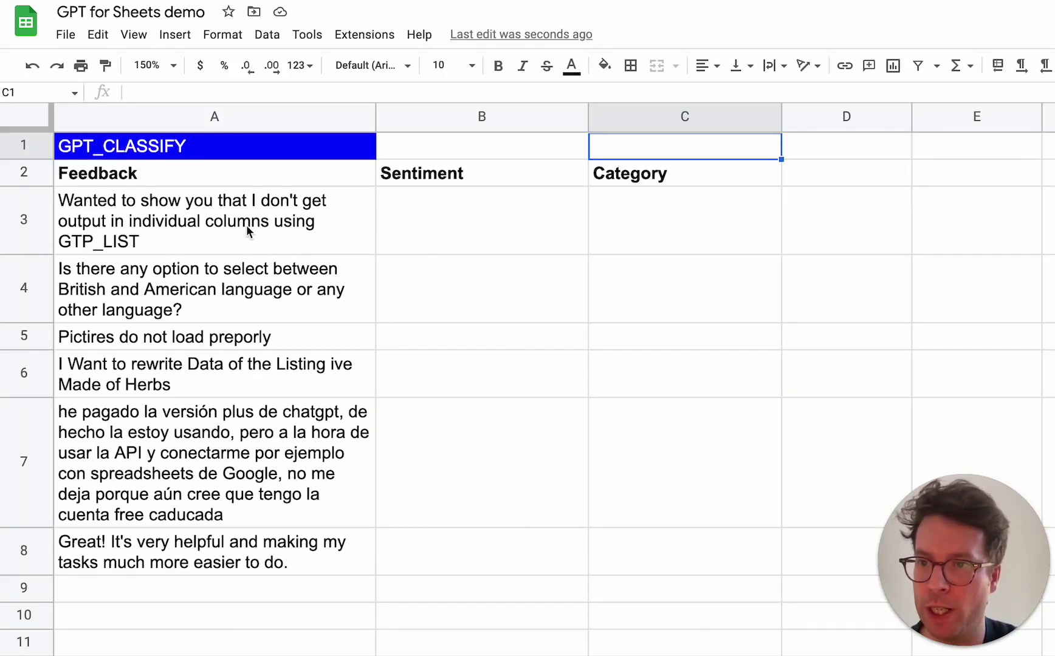
- View the first feedback's text, discard a stray GPT_TAG entry in B1, and select B3
click(284, 223)
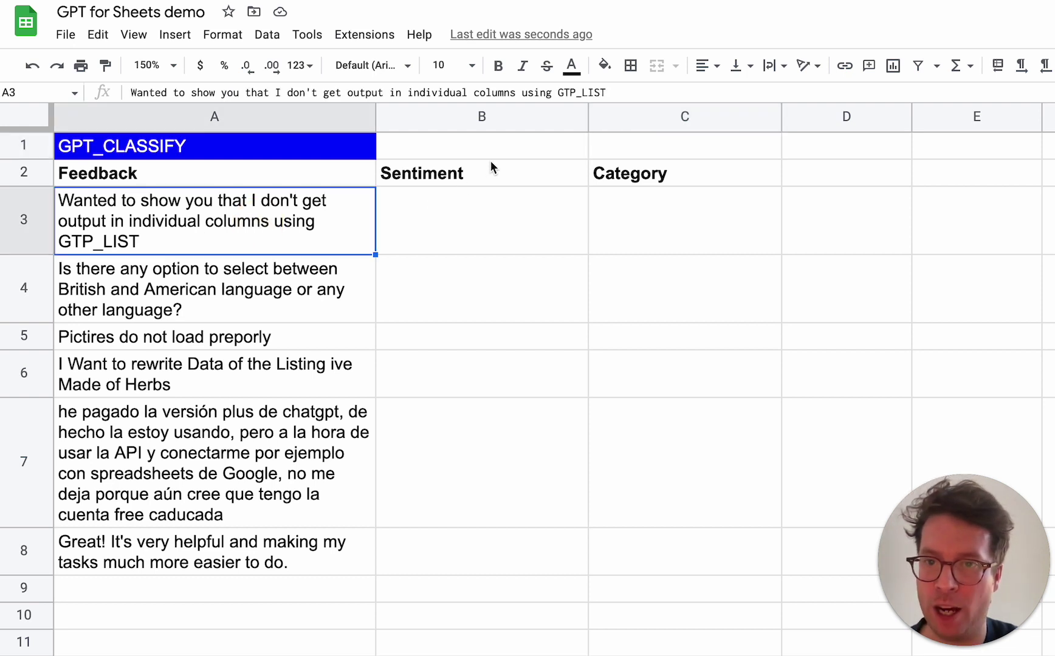
click(518, 145)
text(GPT_TAG)
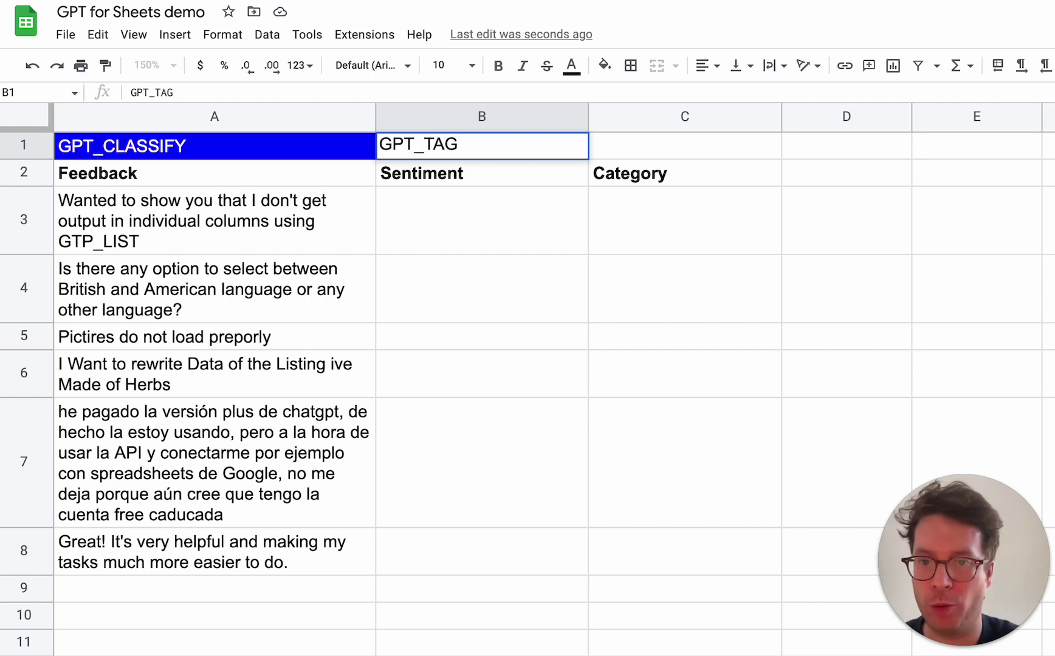
key(BackSpace)
key(BackSpace)
key(BackSpace)
key(BackSpace)
key(BackSpace)
key(BackSpace)
key(BackSpace)
click(482, 174)
click(482, 220)
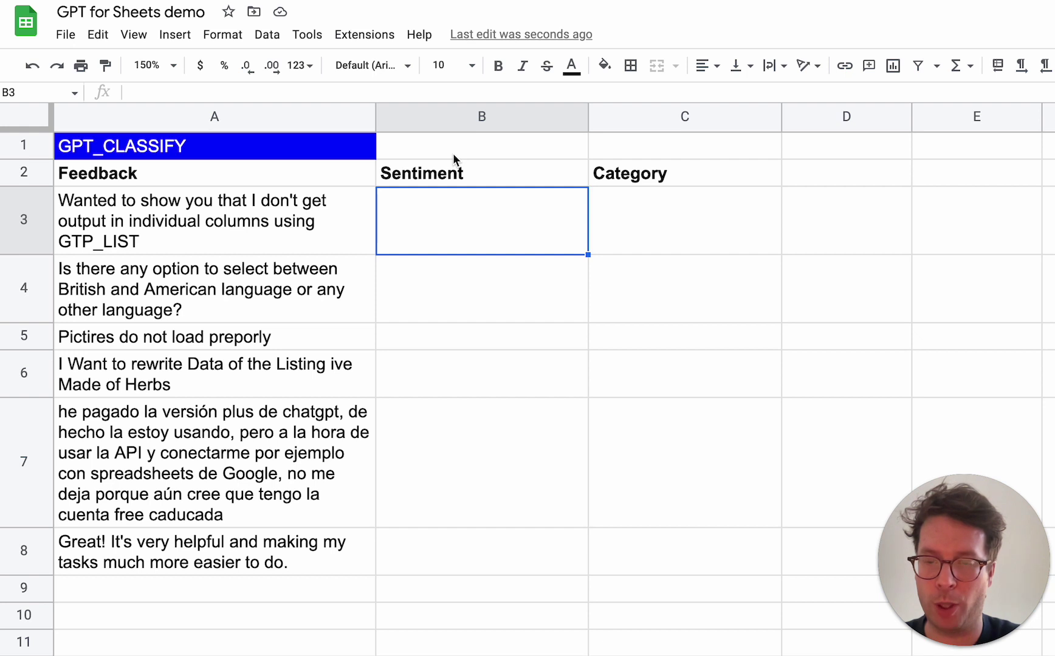
- Type 'positive, neutral, negative' into B1, then return to B3
click(527, 154)
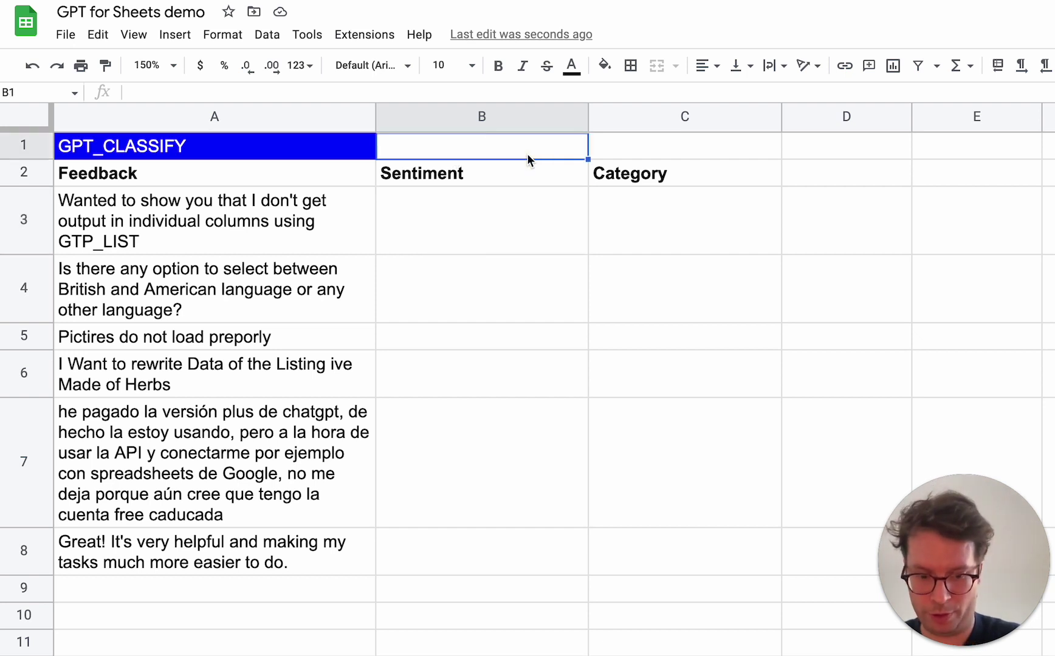
text(positive, neutral,)
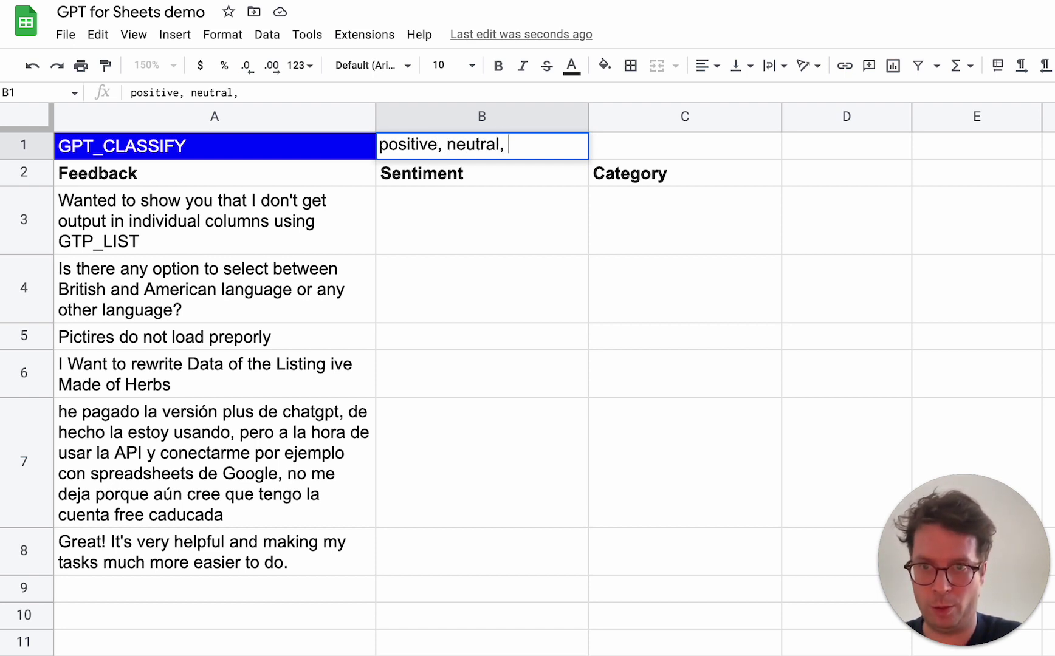
text(negative)
key(Return)
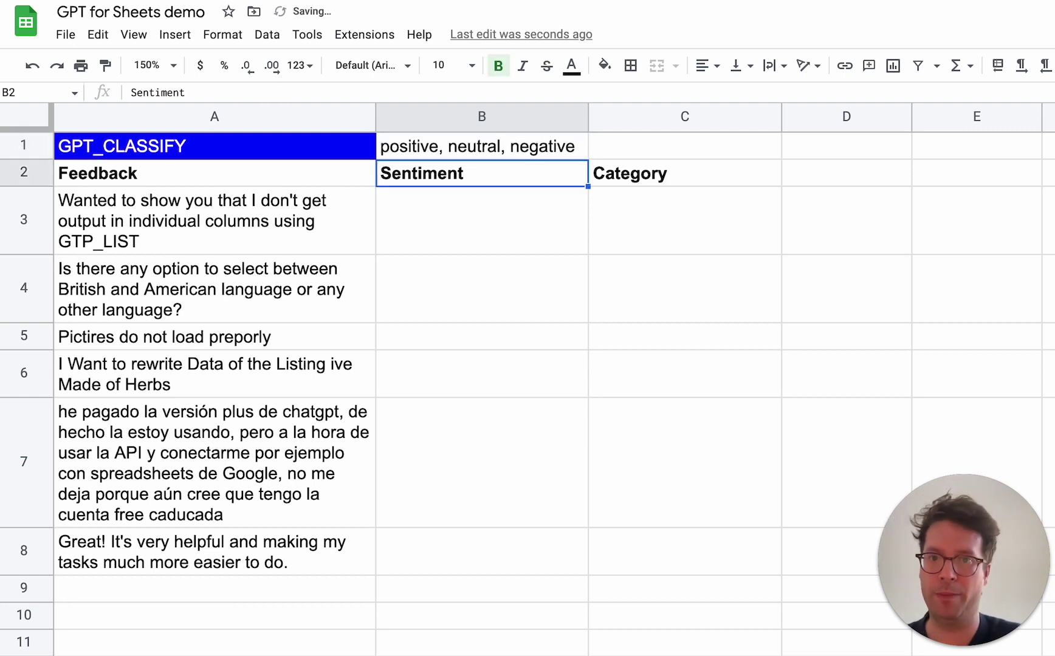
click(482, 220)
- Enter =GPT_CLASSIFY(A3,B1) in B3, returning Neutral, and check its formula
text(=)
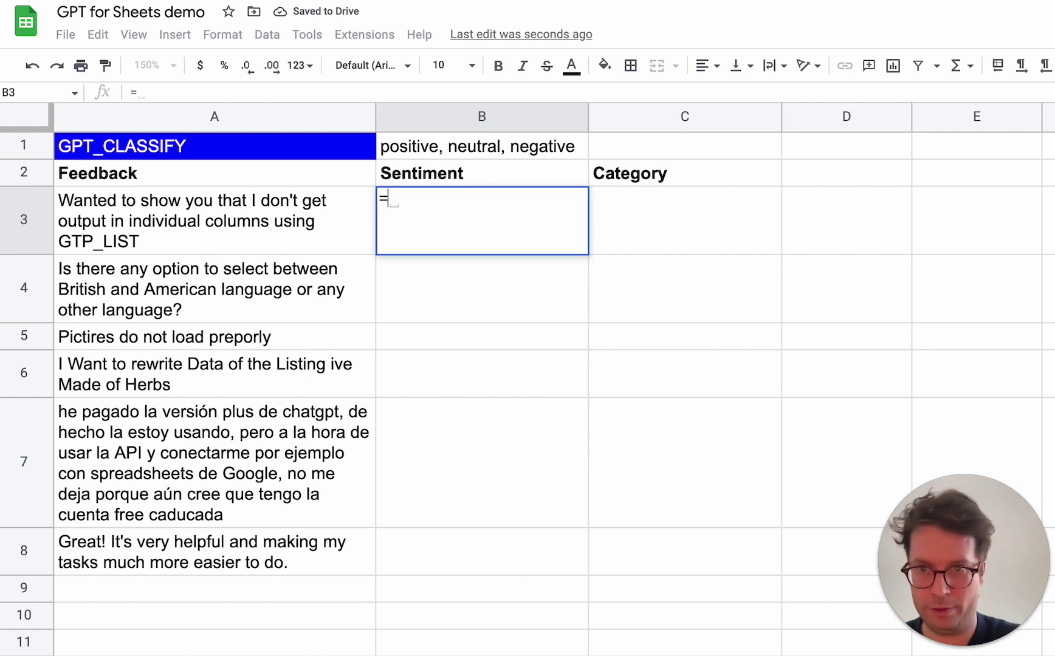
text(gpt)
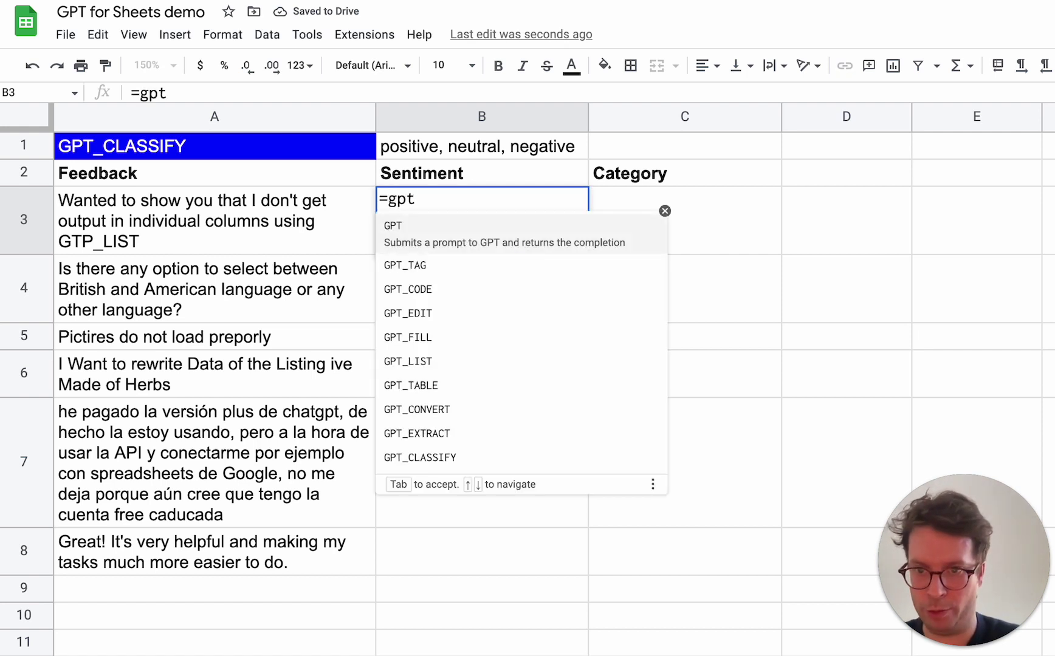
text(_clas)
key(Tab)
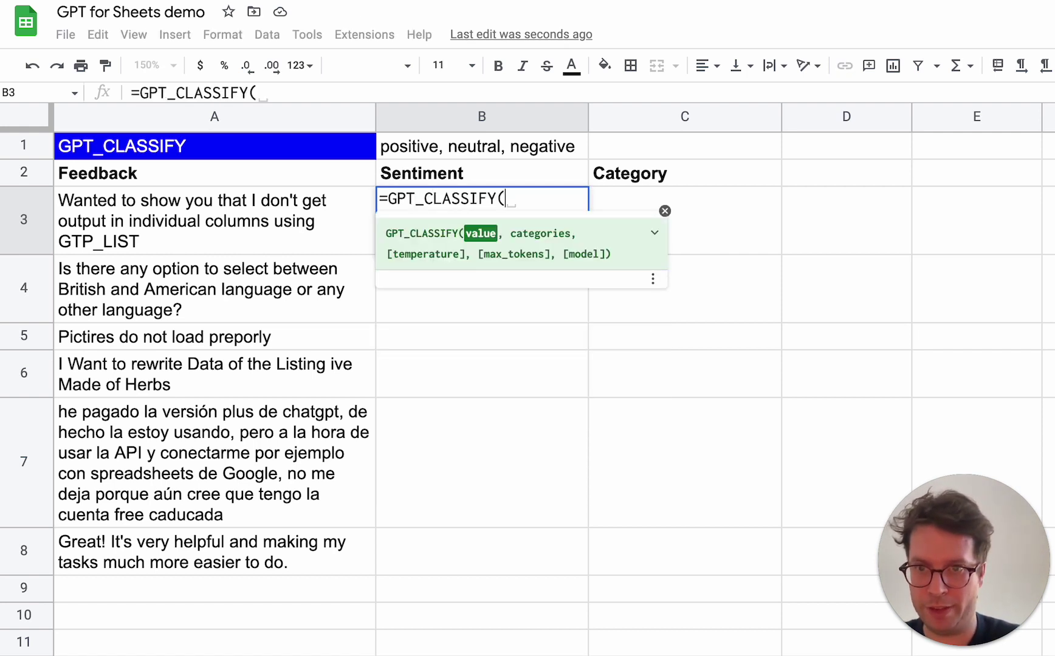
click(178, 232)
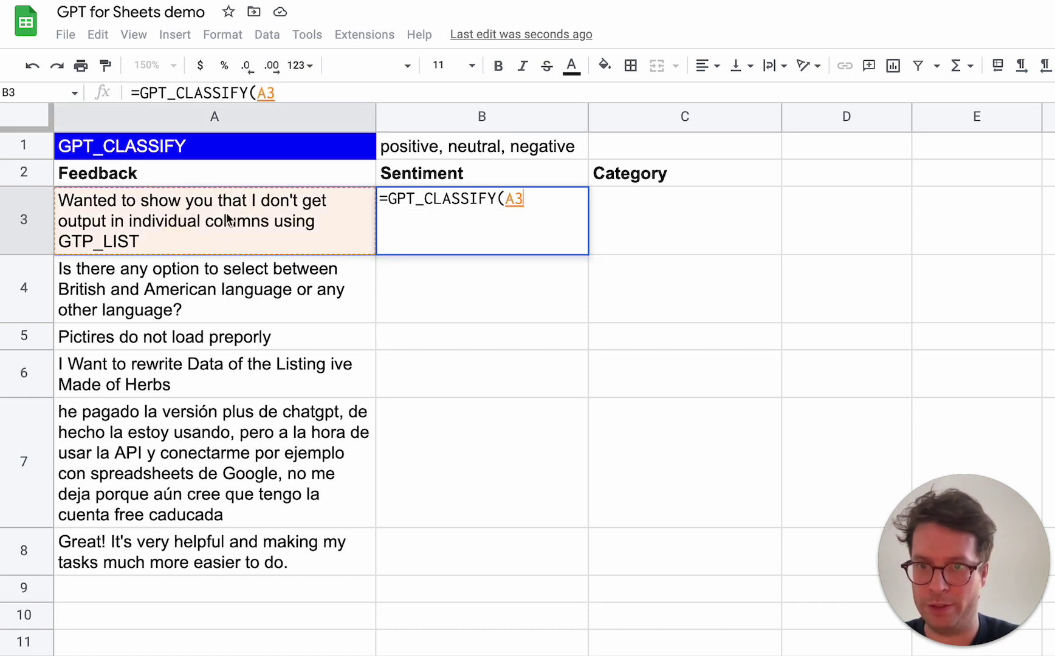
text(,)
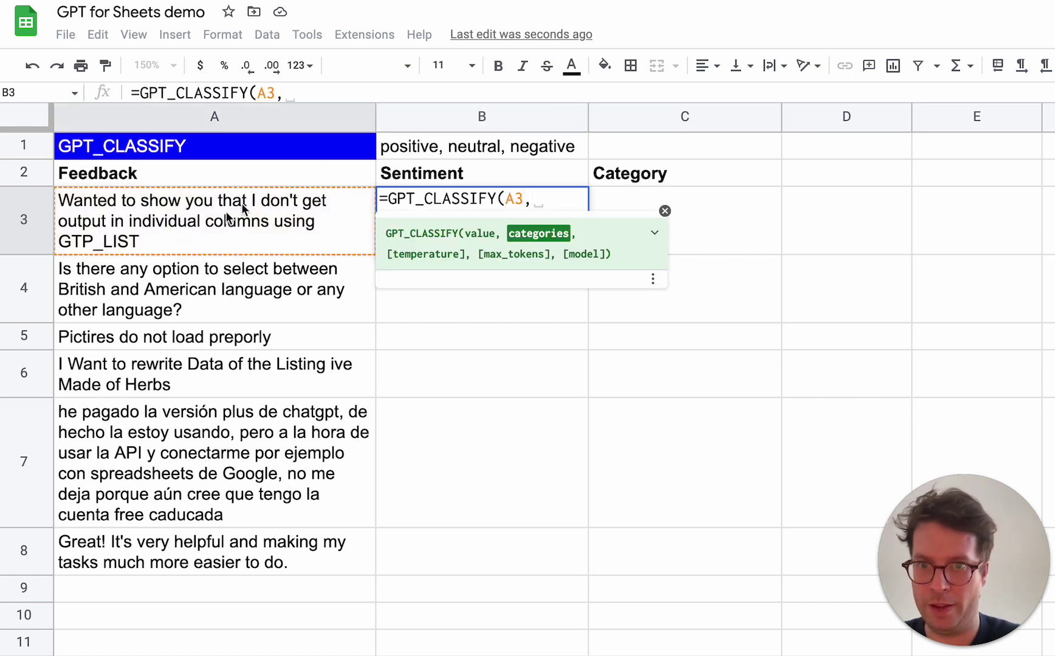
click(482, 150)
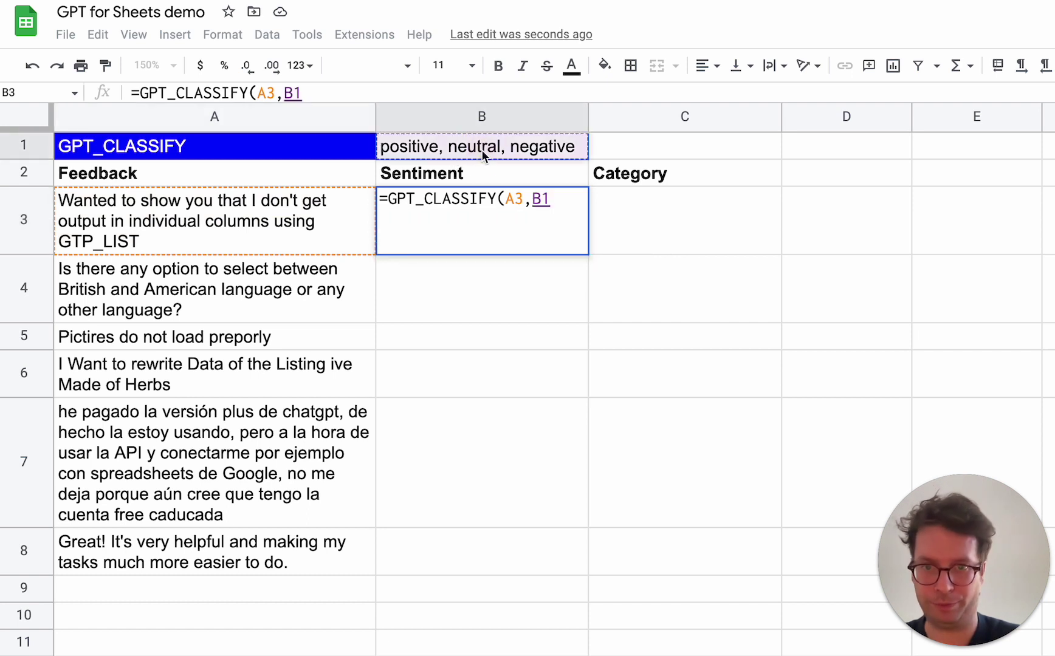
text())
key(Return)
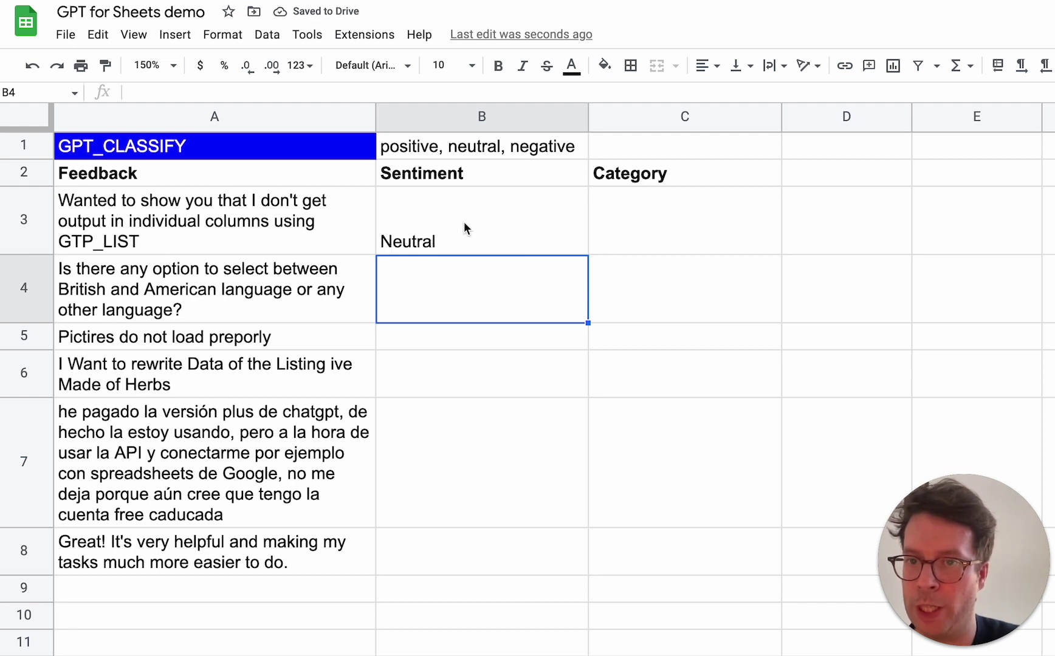
click(477, 220)
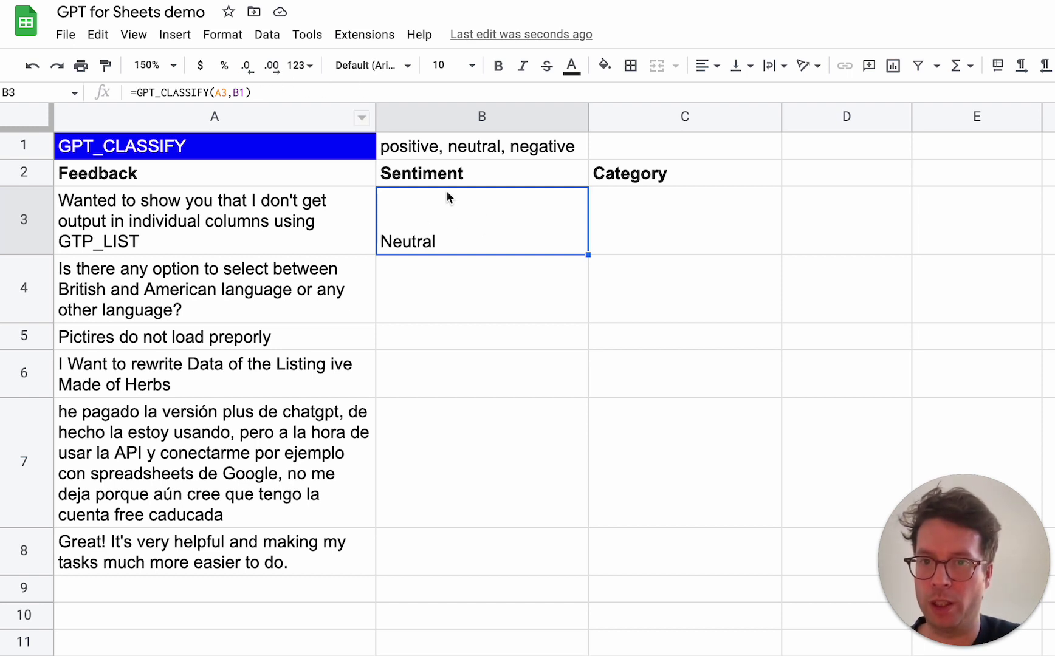
- Change B3 to =GPT_CLASSIFY(A3,B$1) and fill it down through B8
double_click(459, 202)
click(540, 199)
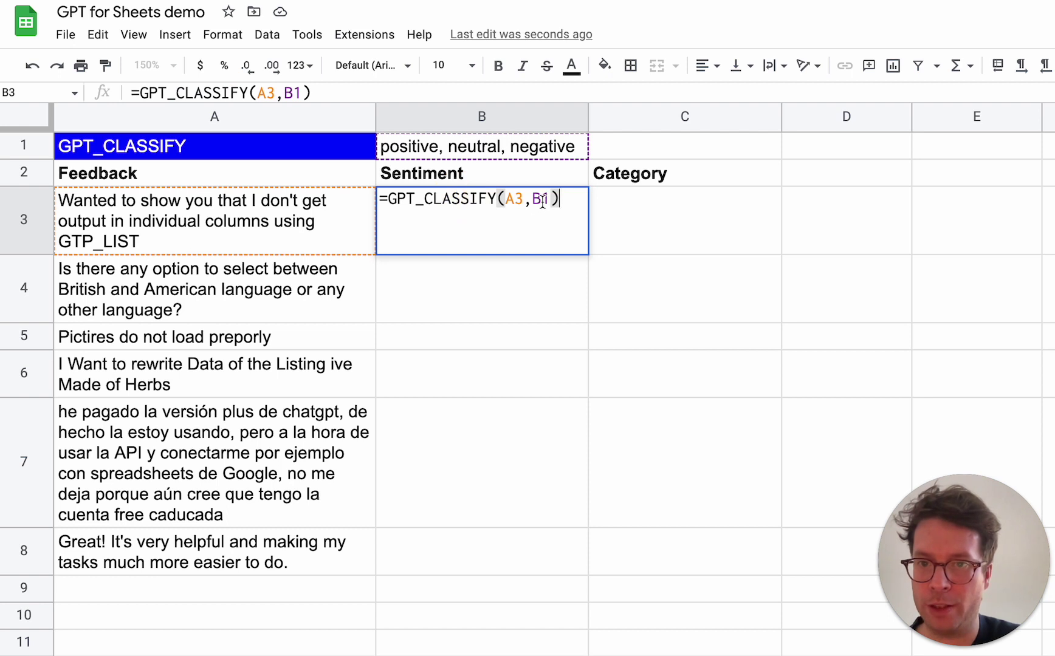
text($)
key(Return)
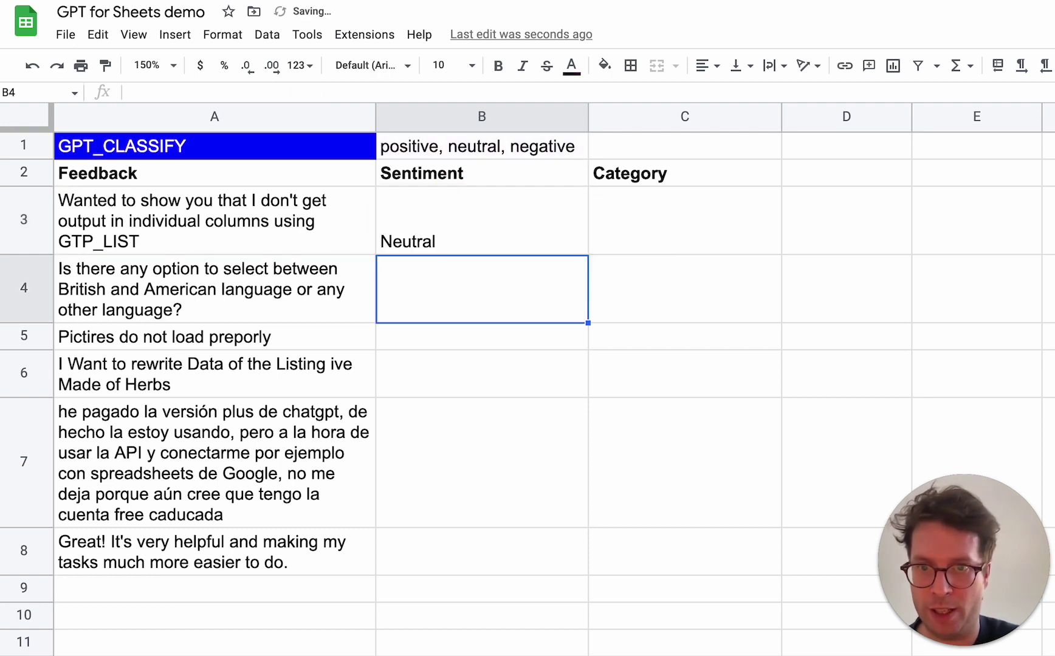
click(540, 235)
drag(588, 256, 555, 550)
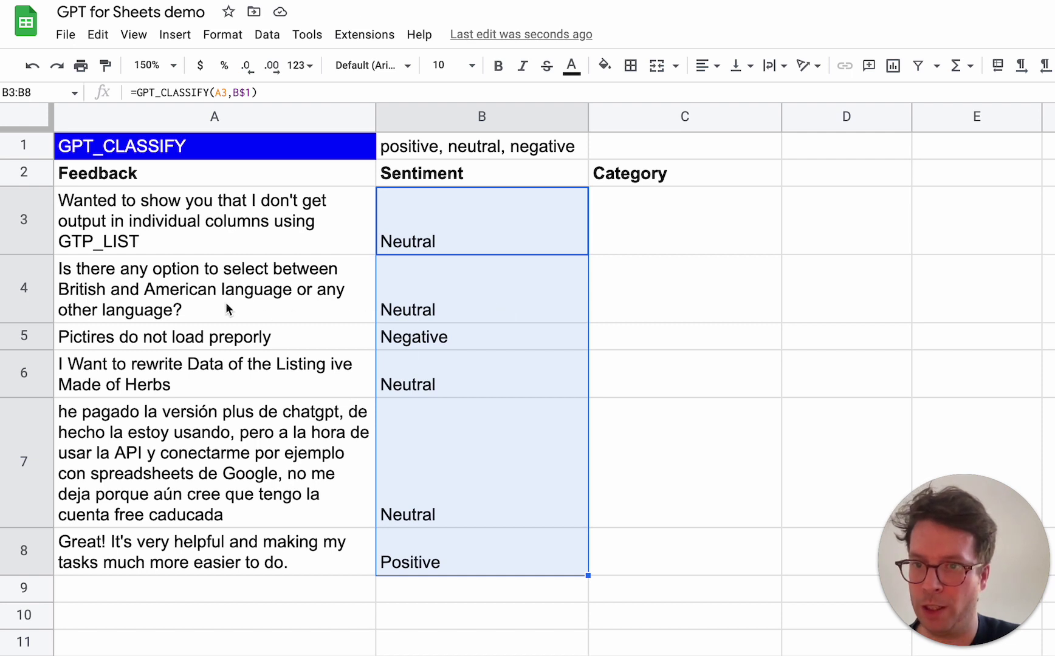
click(290, 294)
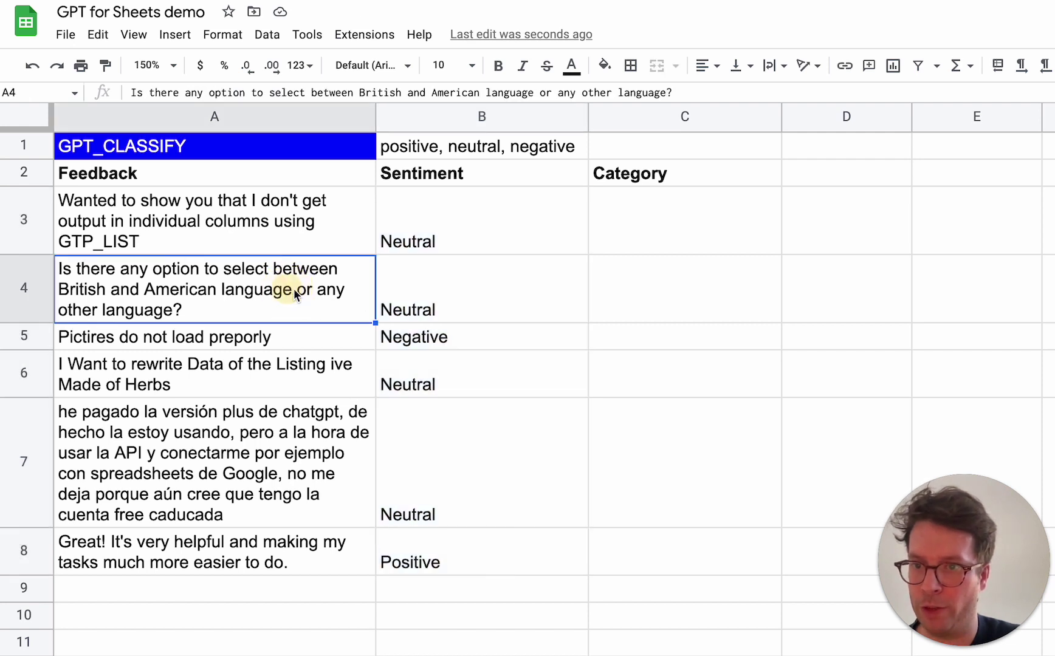
click(422, 341)
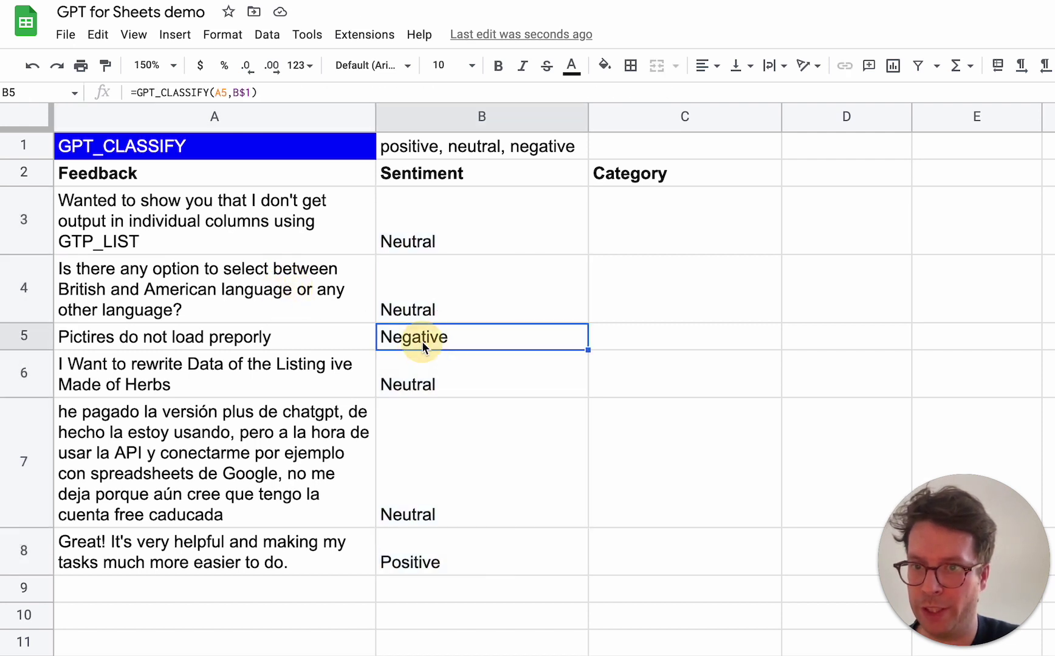
click(421, 391)
click(450, 482)
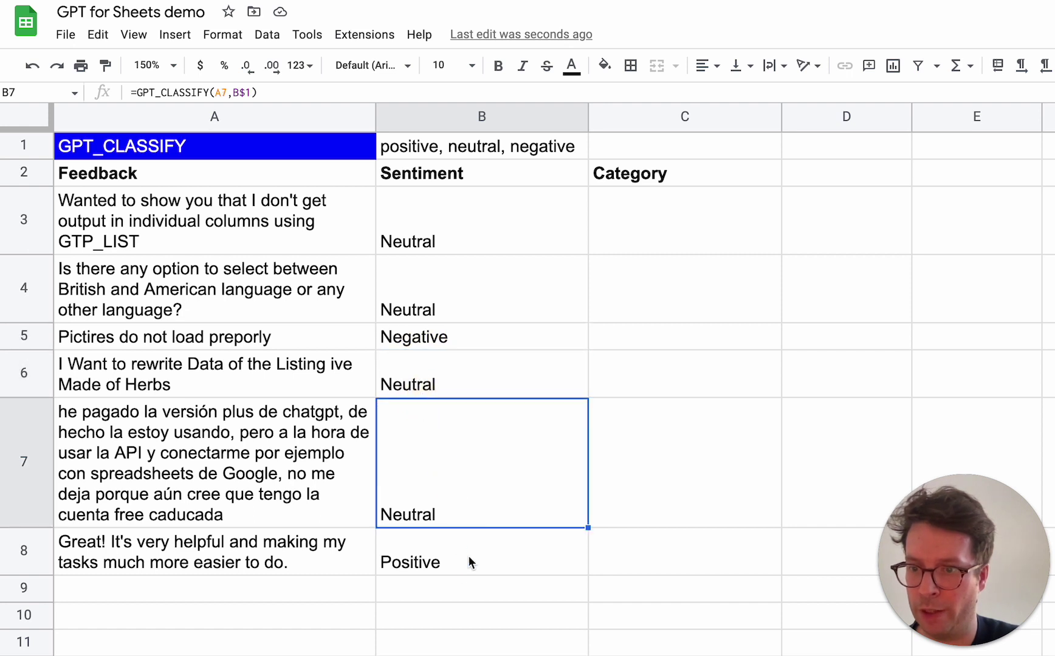
click(469, 559)
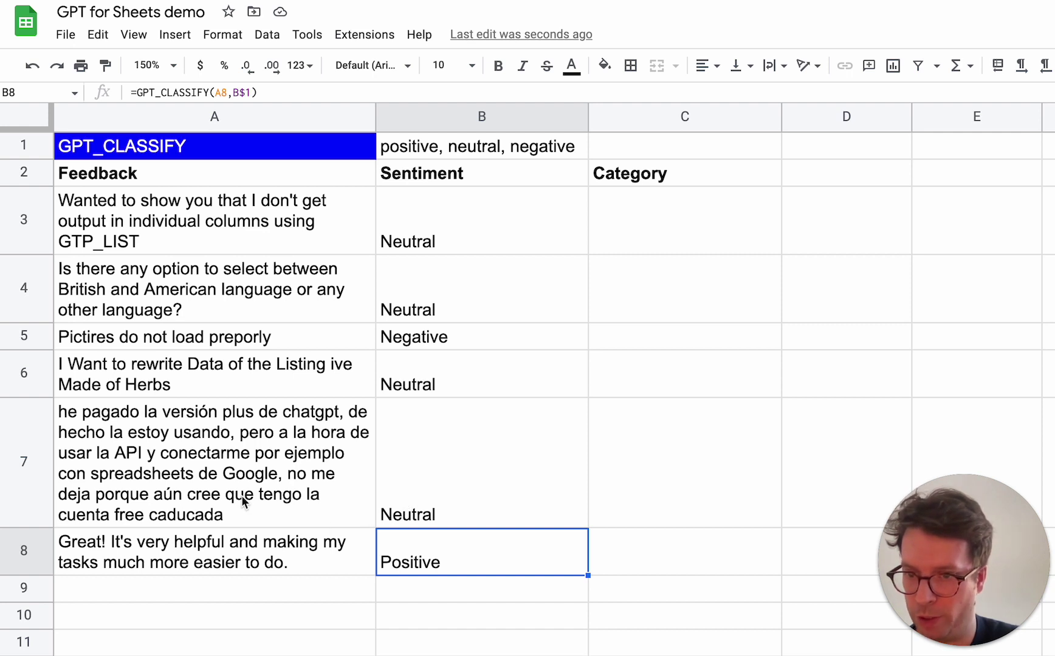
click(261, 499)
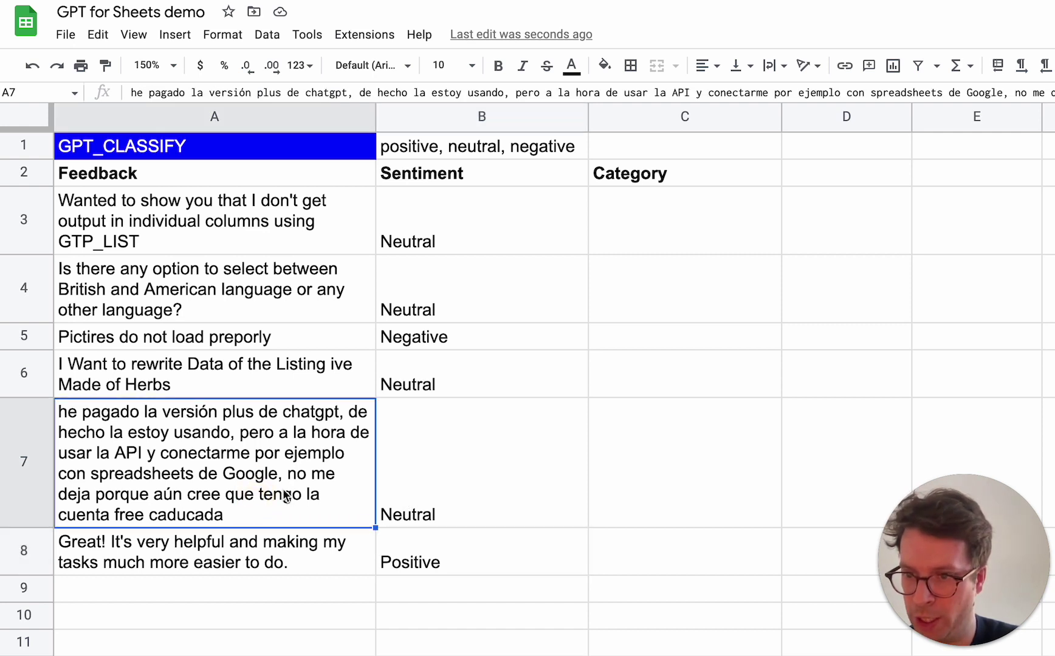
click(474, 494)
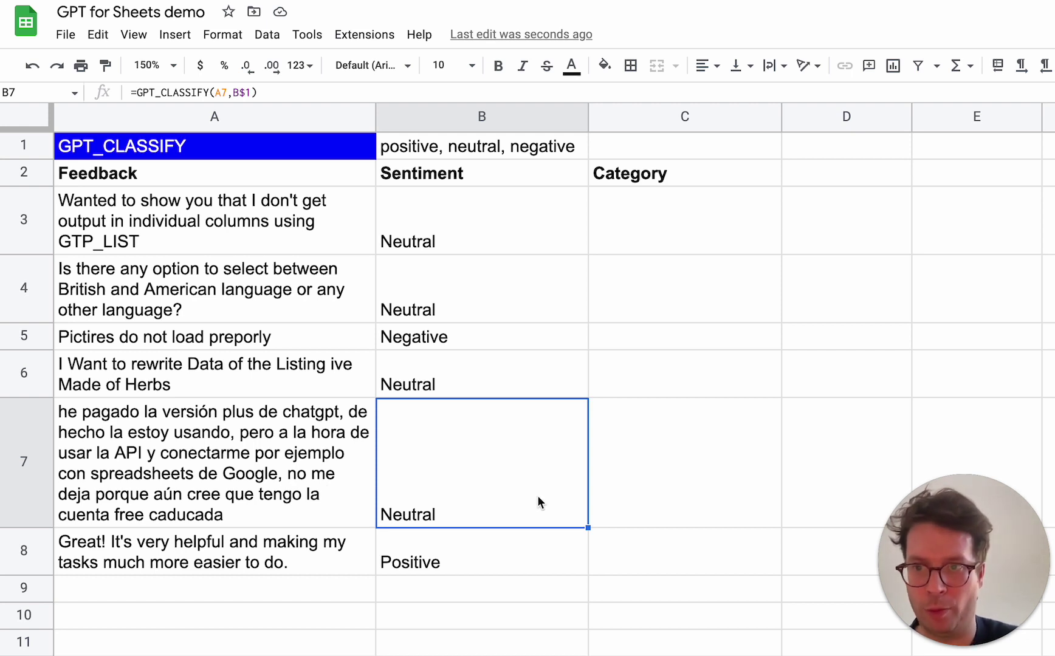
- Type problem, question and praise into D1, D2 and D3
click(663, 153)
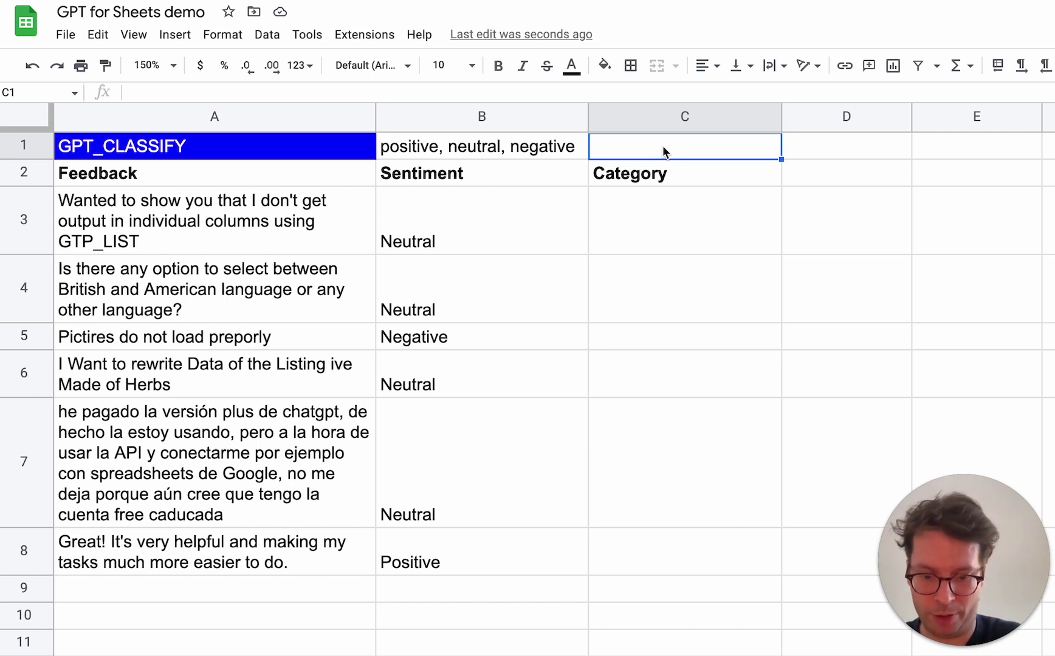
key(Right)
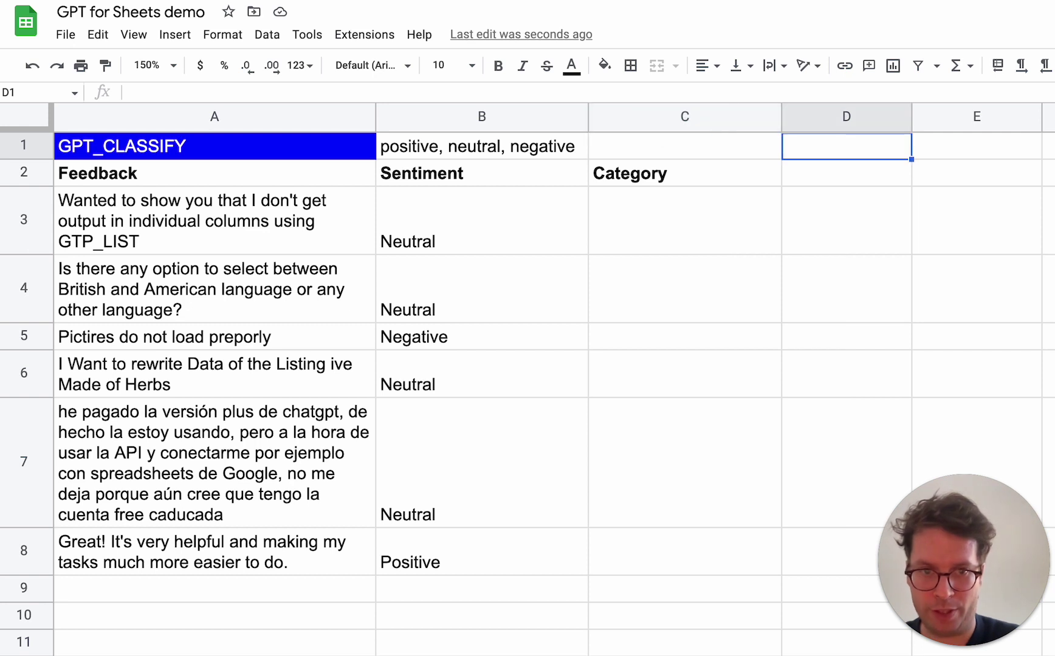
text(problem)
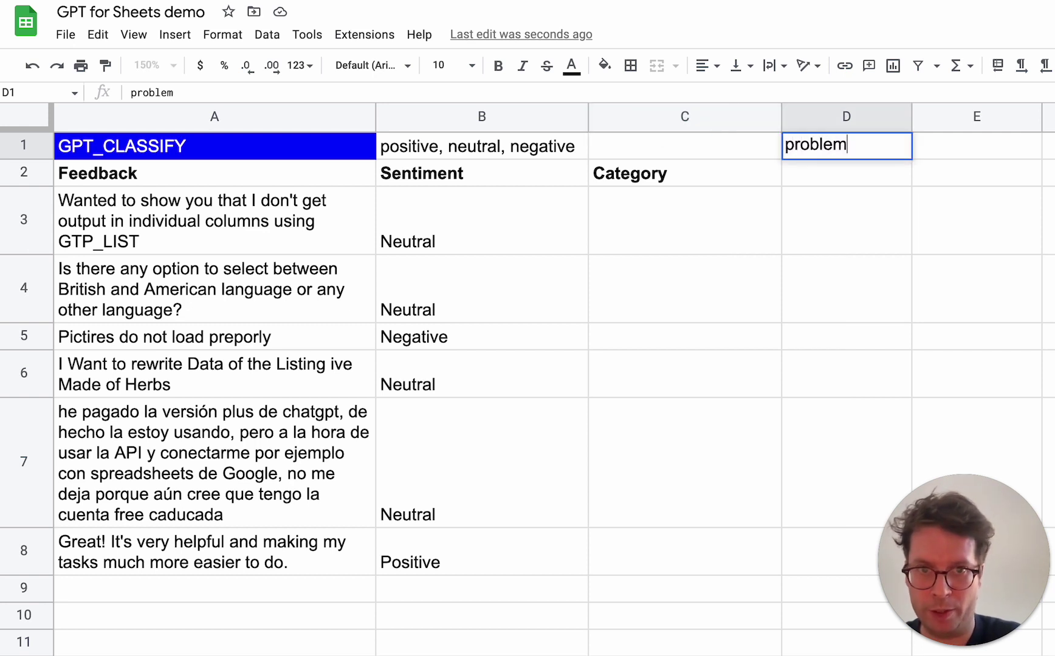
key(Return)
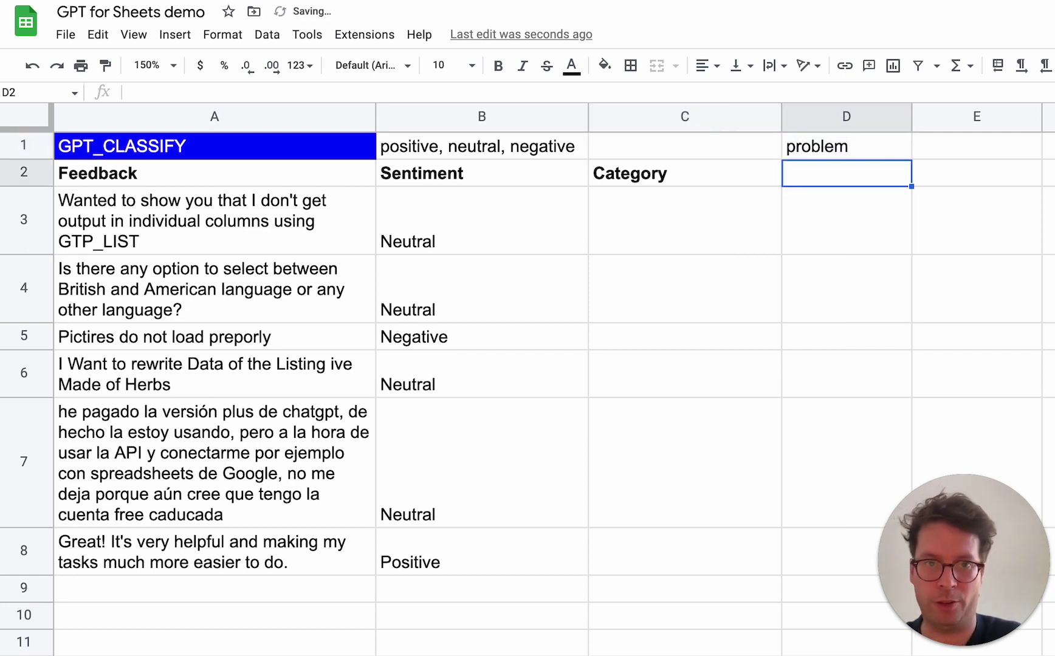
text(question)
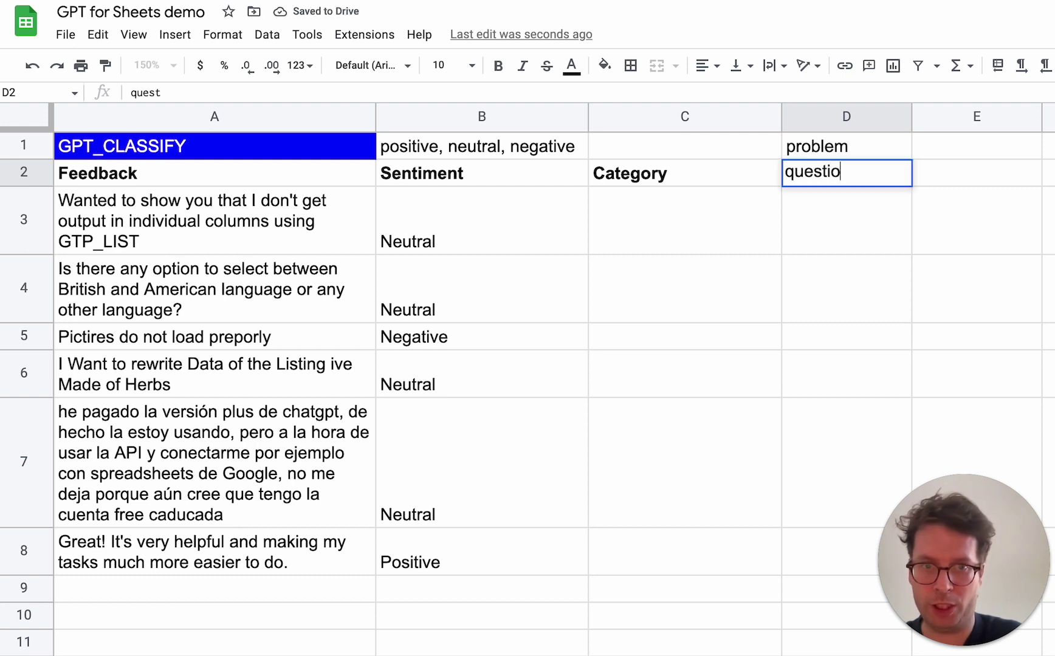
key(Return)
text(praise)
key(Return)
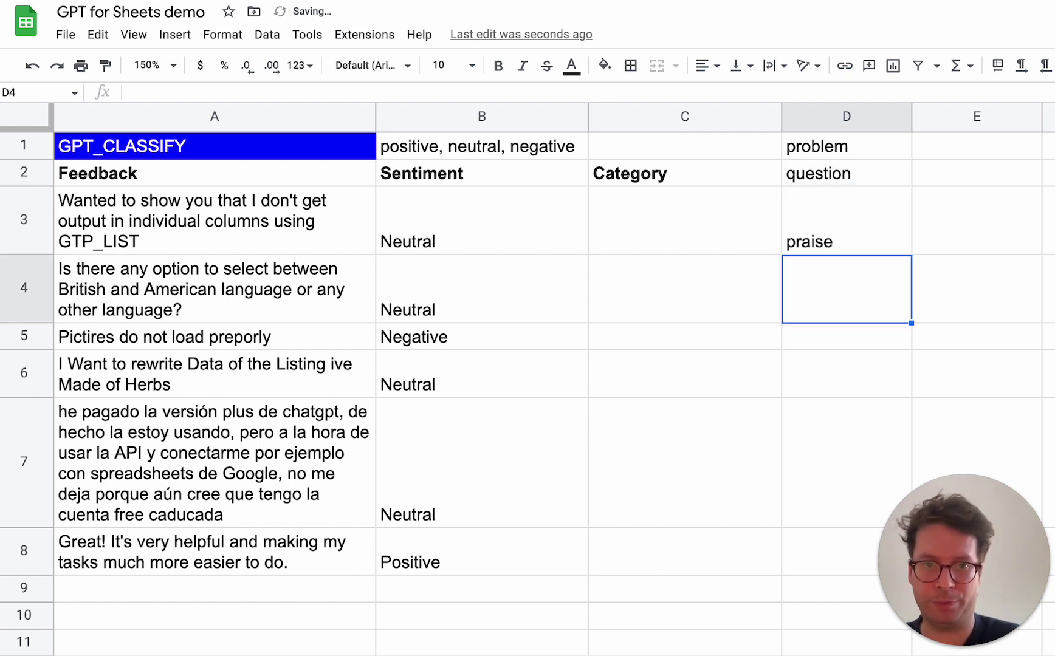
- Enter =GPT_CLASSIFY(A3,D1:D3) in C3, which returns Problem
click(649, 215)
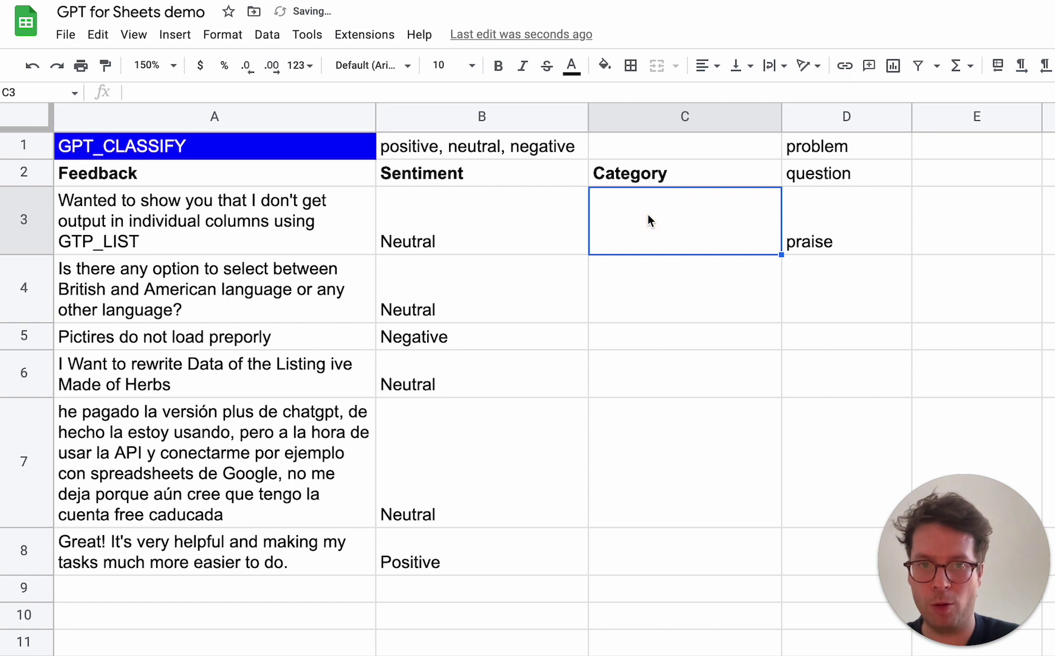
text(=gpt)
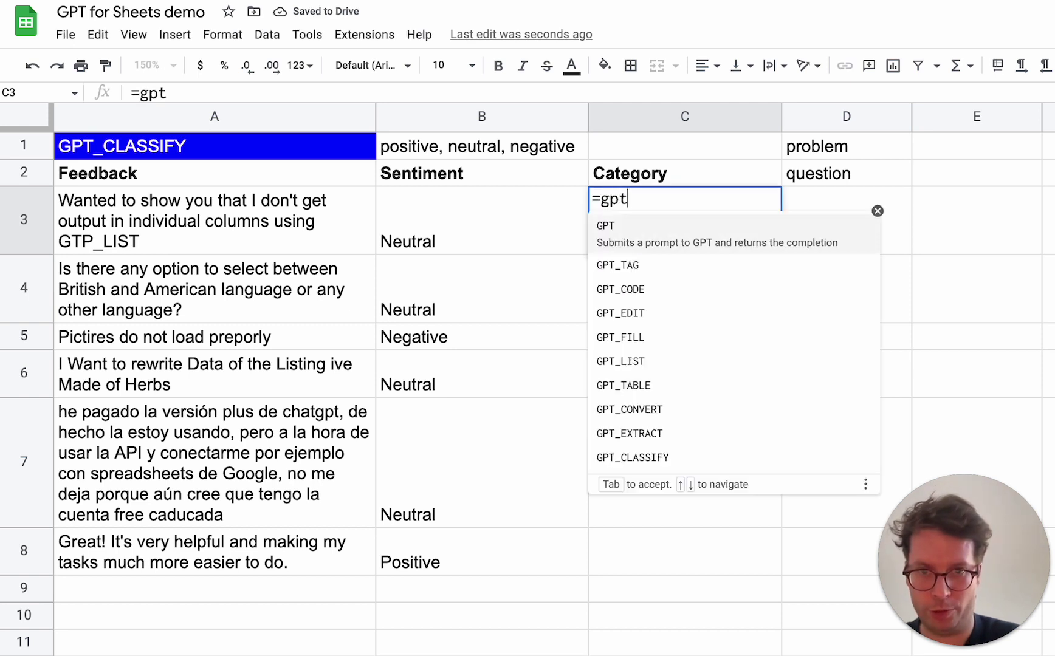
text(_clas)
key(Tab)
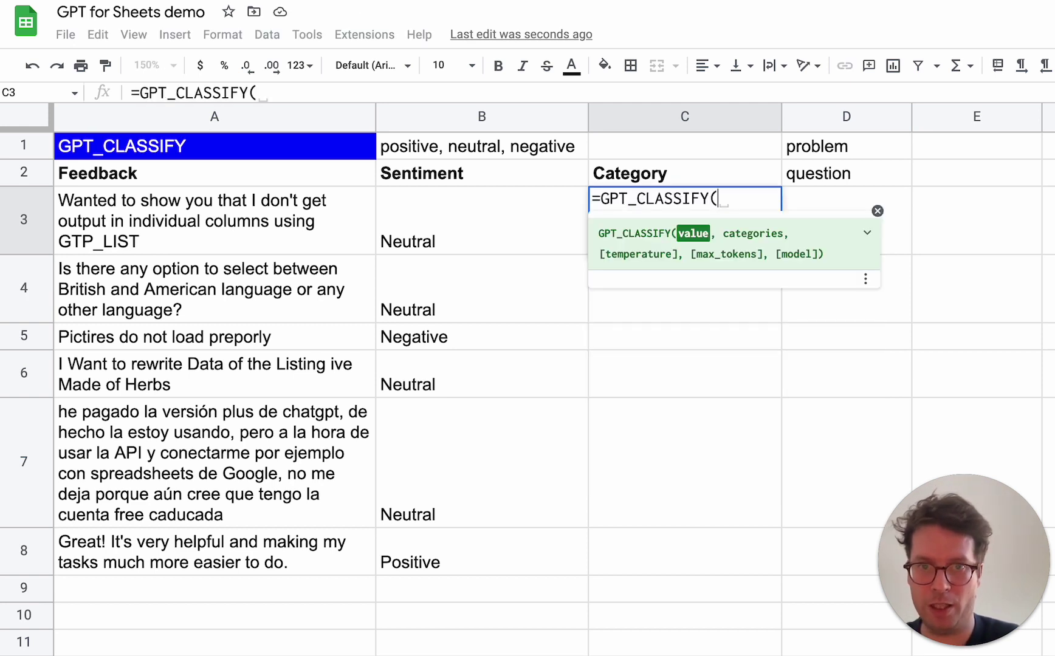
click(222, 224)
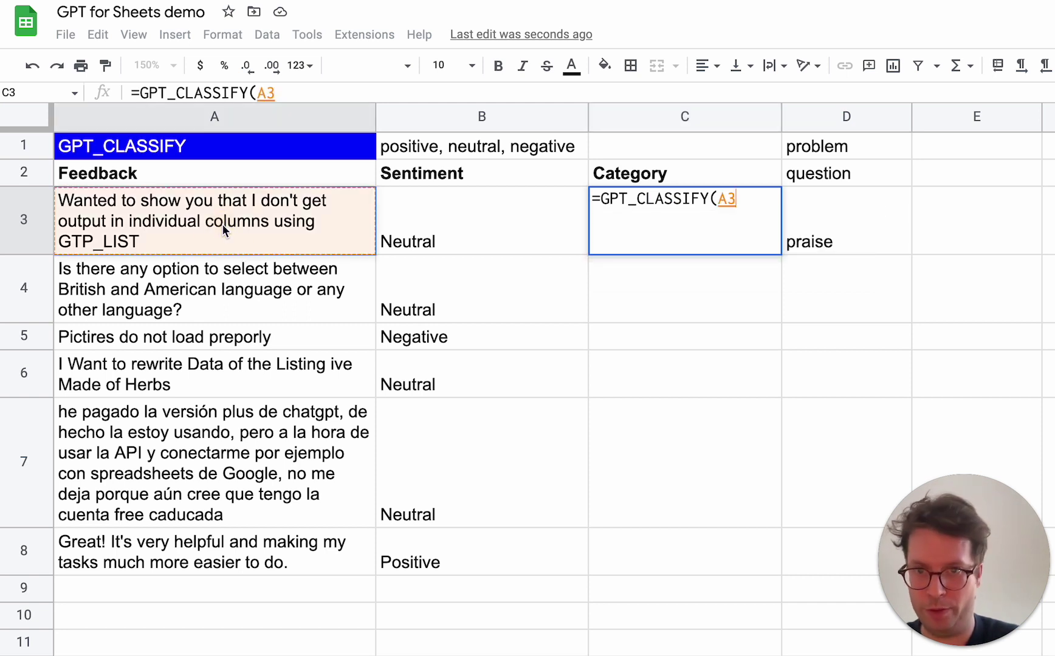
text(,)
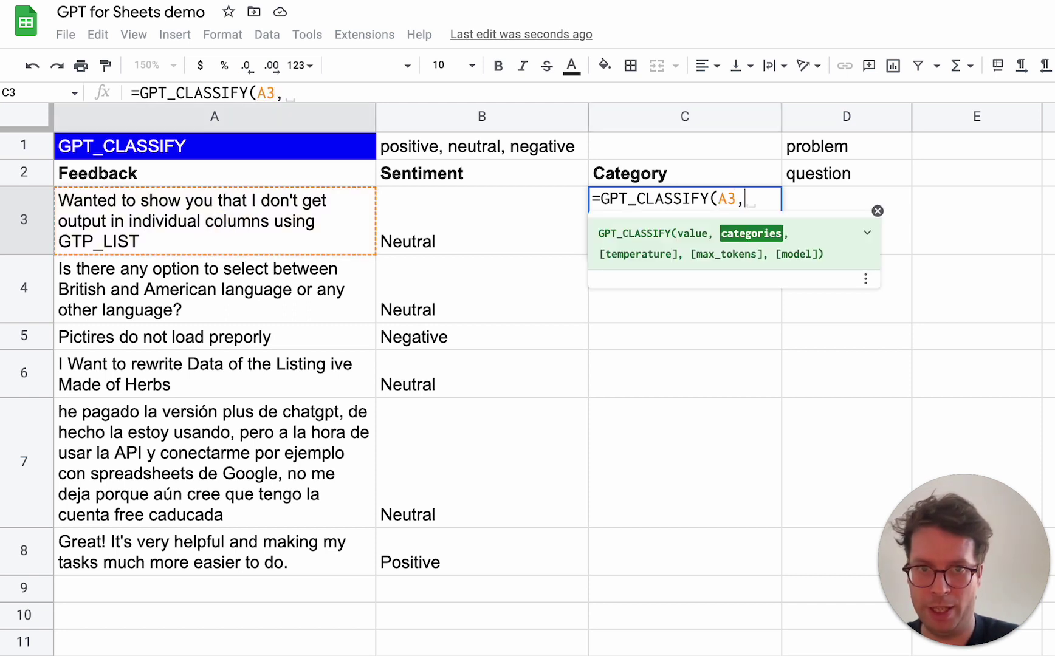
drag(821, 144, 824, 224)
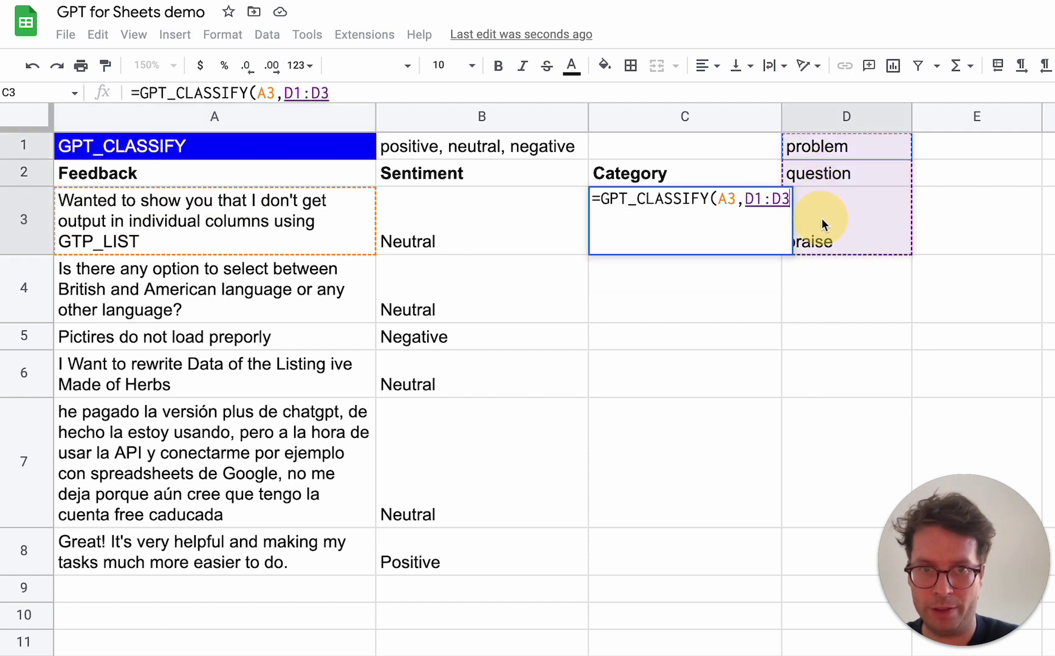
text())
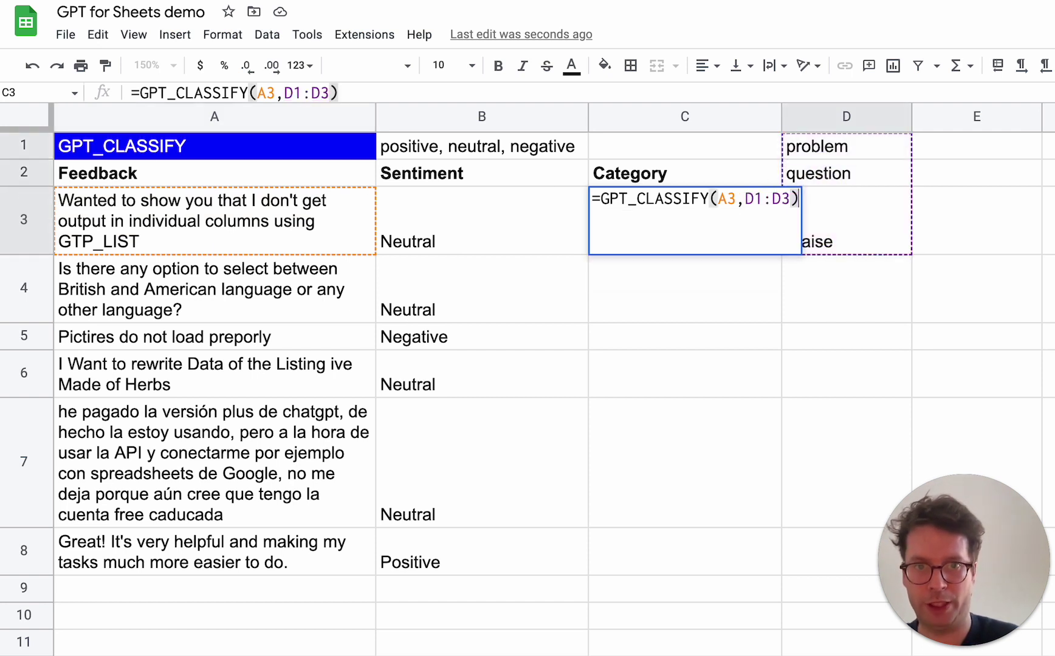
key(Return)
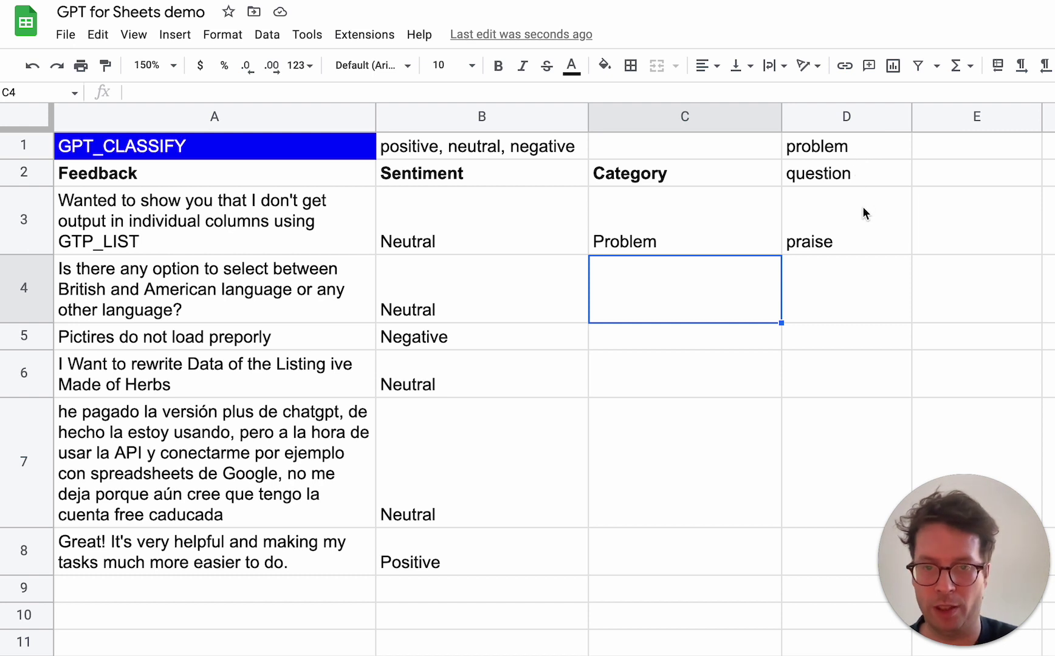
- Edit C3's formula to =GPT_CLASSIFY(A3,D$1:D$3) in the formula bar
click(674, 244)
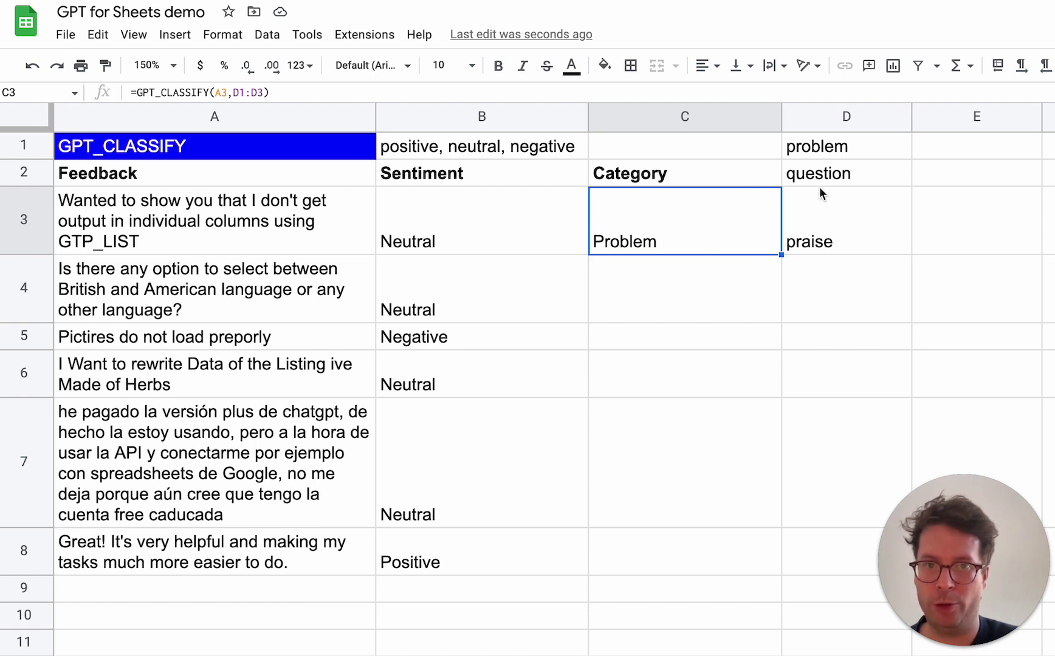
click(237, 93)
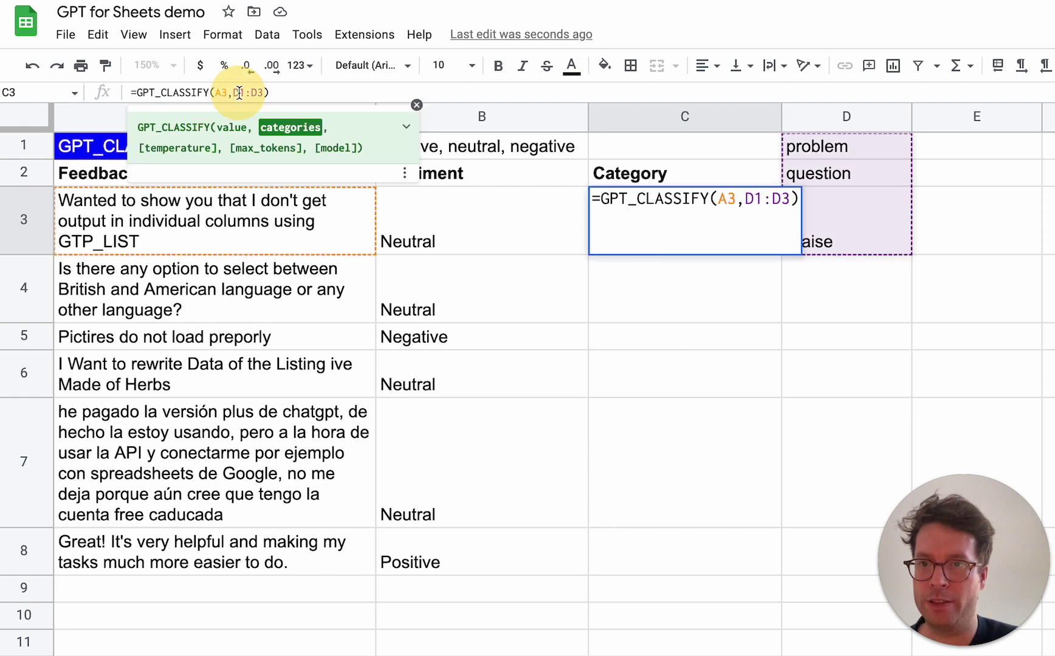
click(754, 198)
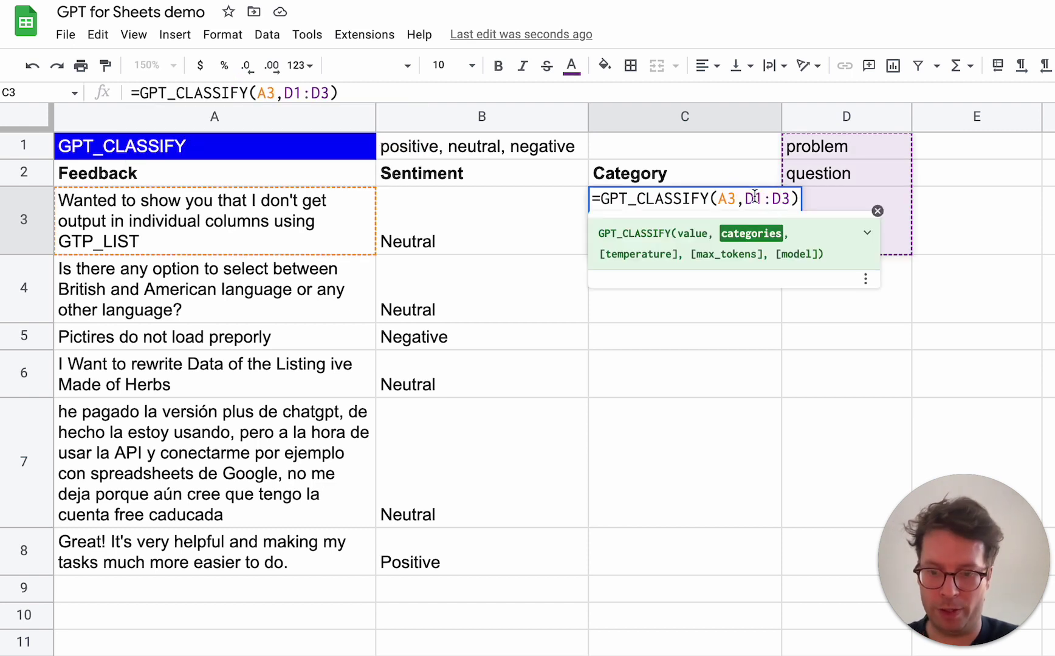
text($)
key(Right)
key(Right)
key(Right)
text($)
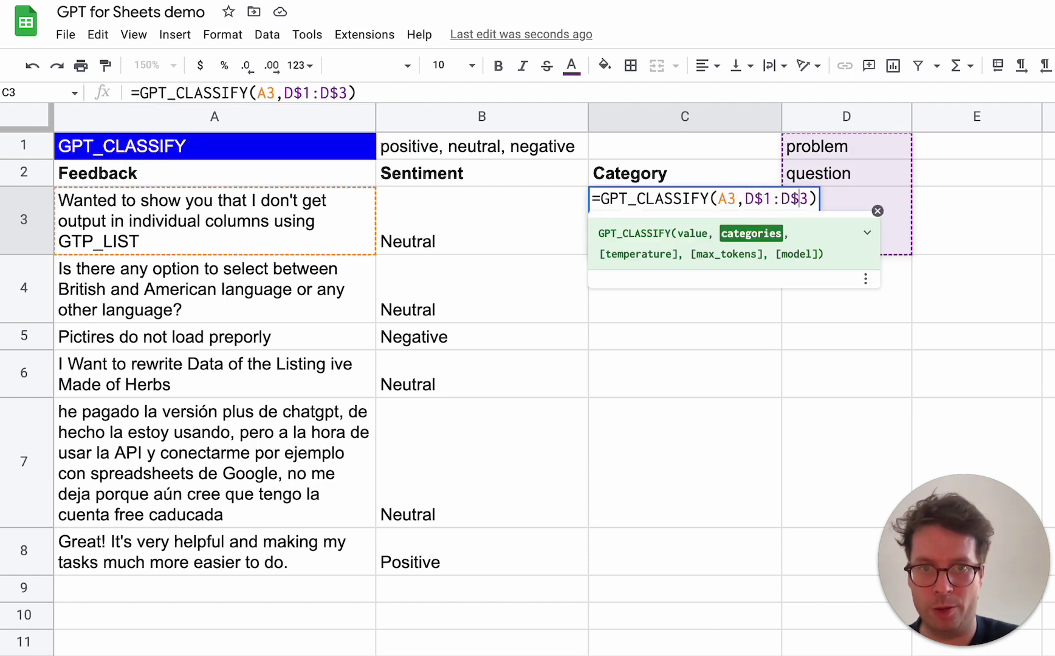
key(Return)
click(735, 232)
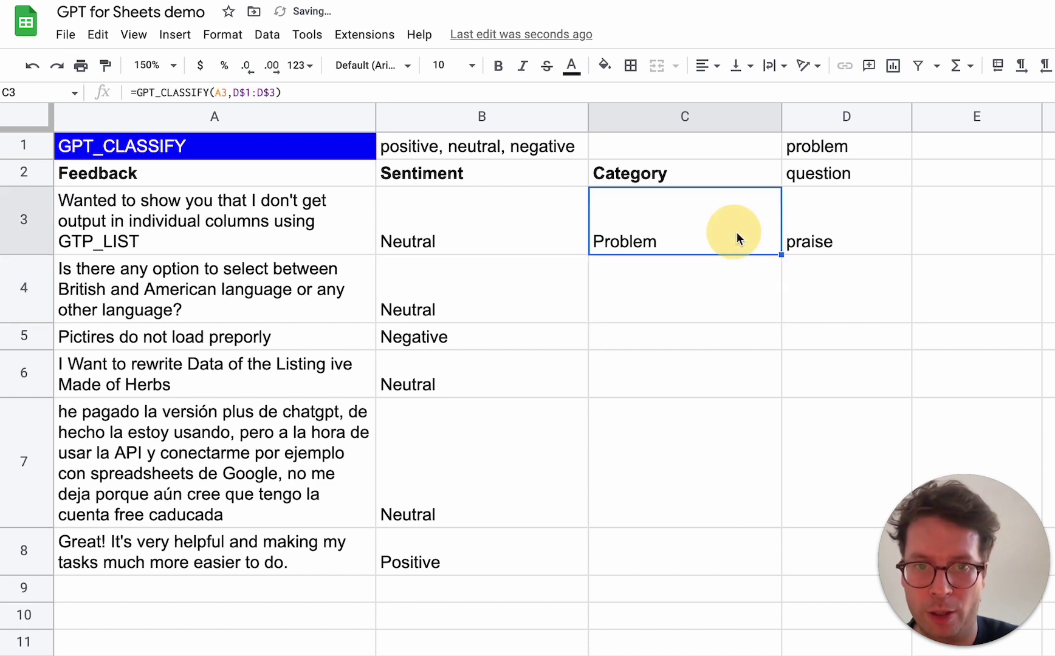
- Fill C3's formula down to C8 and check the copied formula in C4
drag(781, 255, 771, 550)
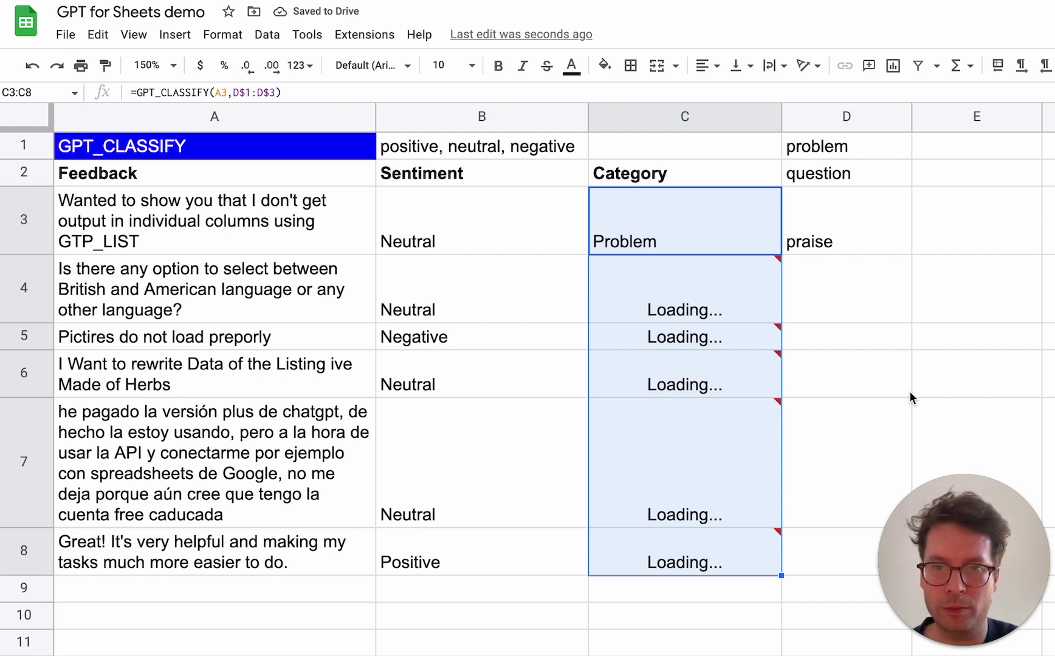
click(641, 281)
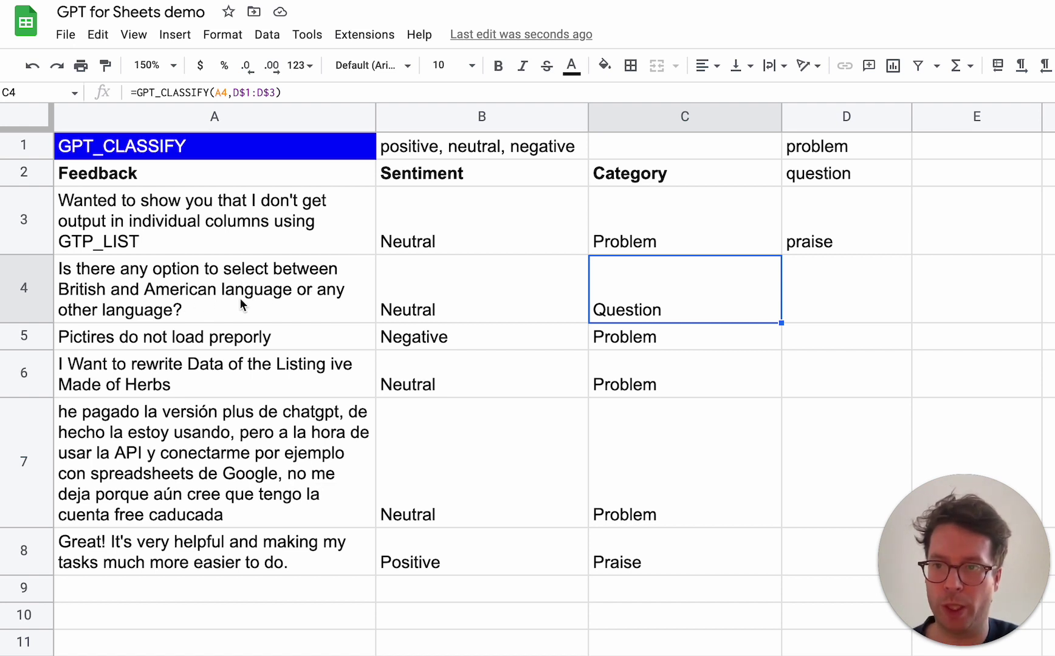
click(262, 337)
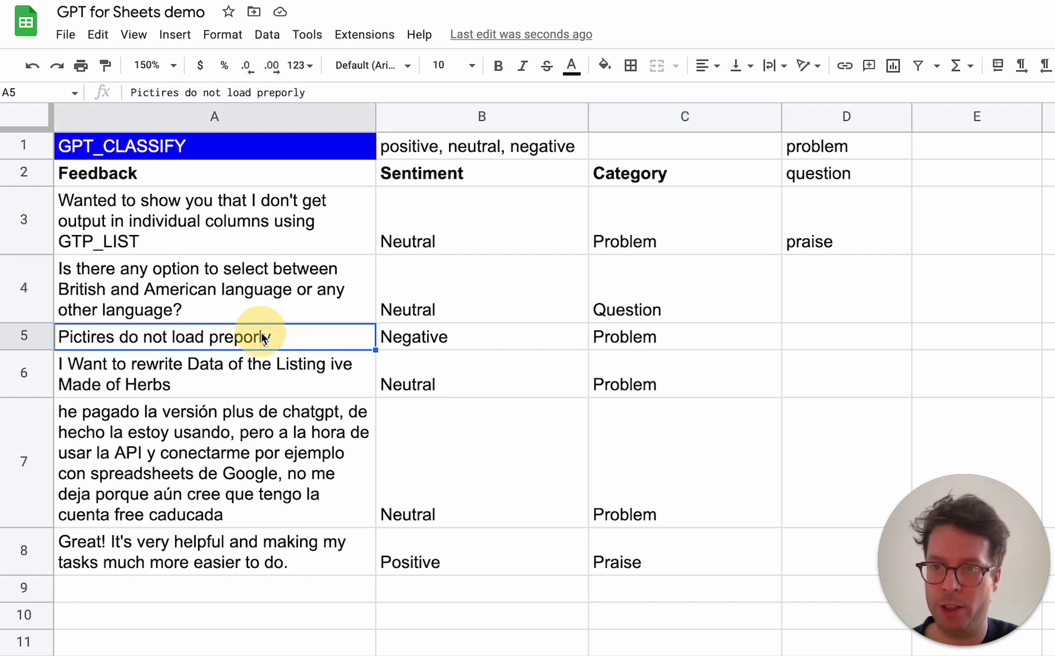
click(275, 372)
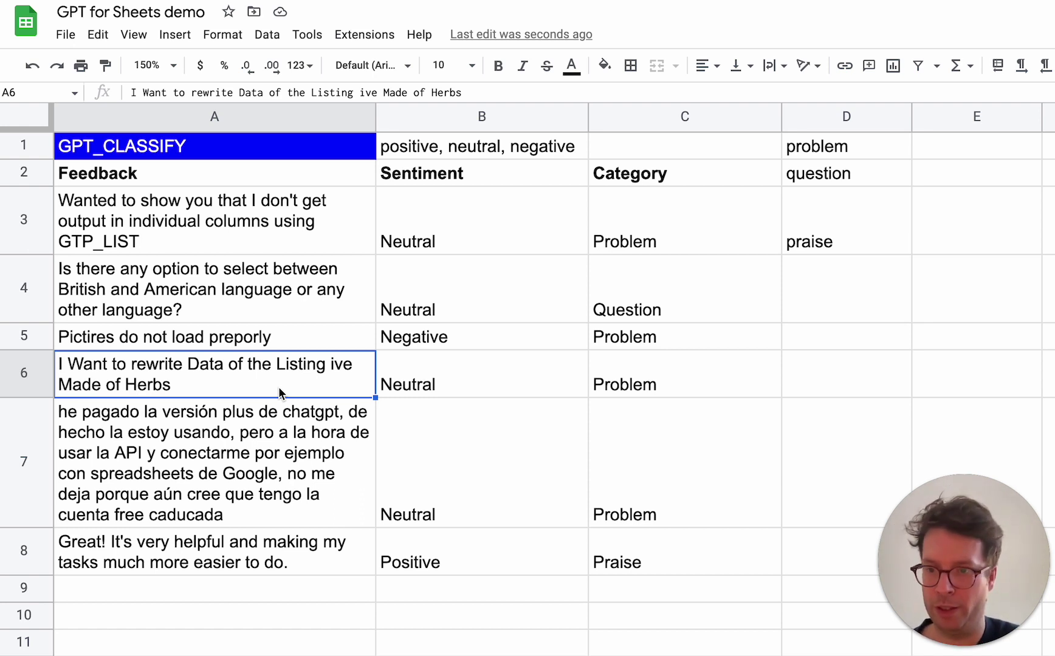
click(264, 471)
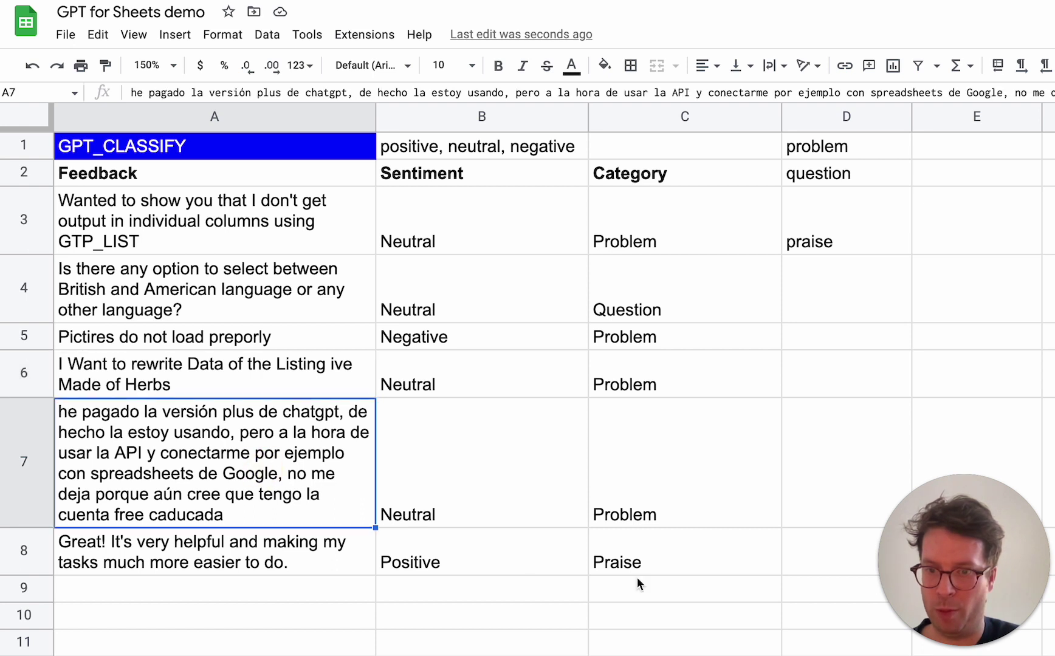
click(298, 562)
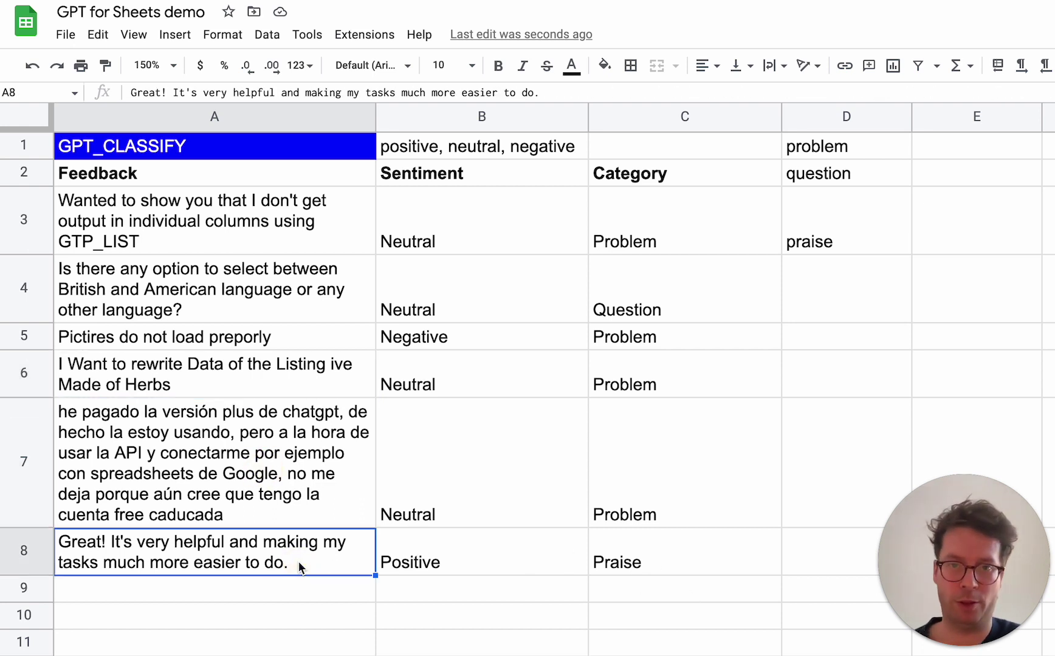